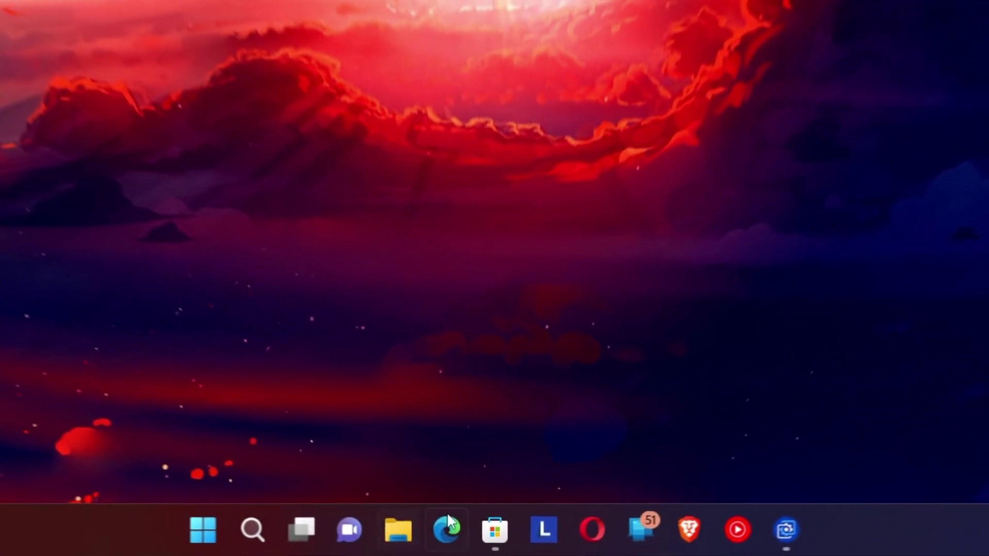
Open Microsoft Store and search it for SharpKeys.
left_click(494, 531)
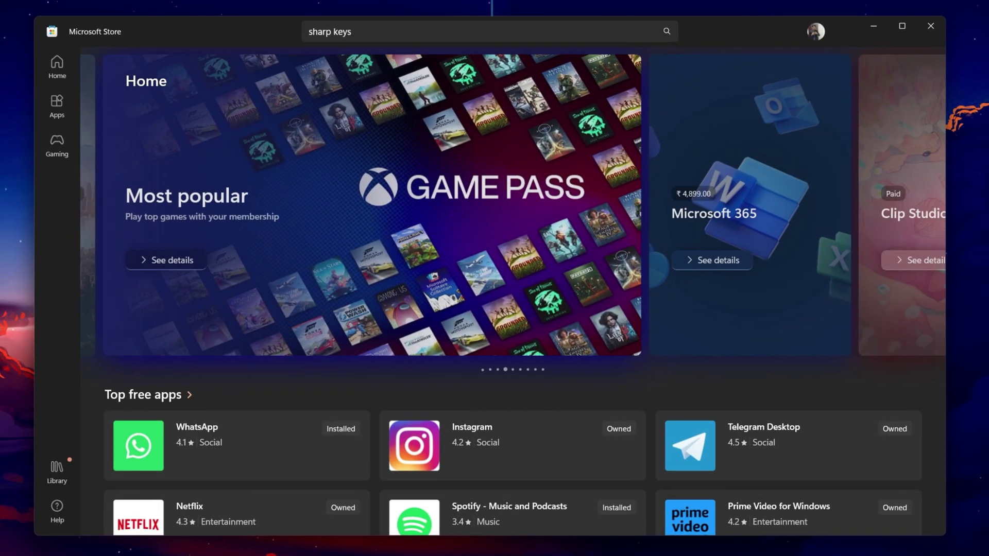
left_click(418, 32)
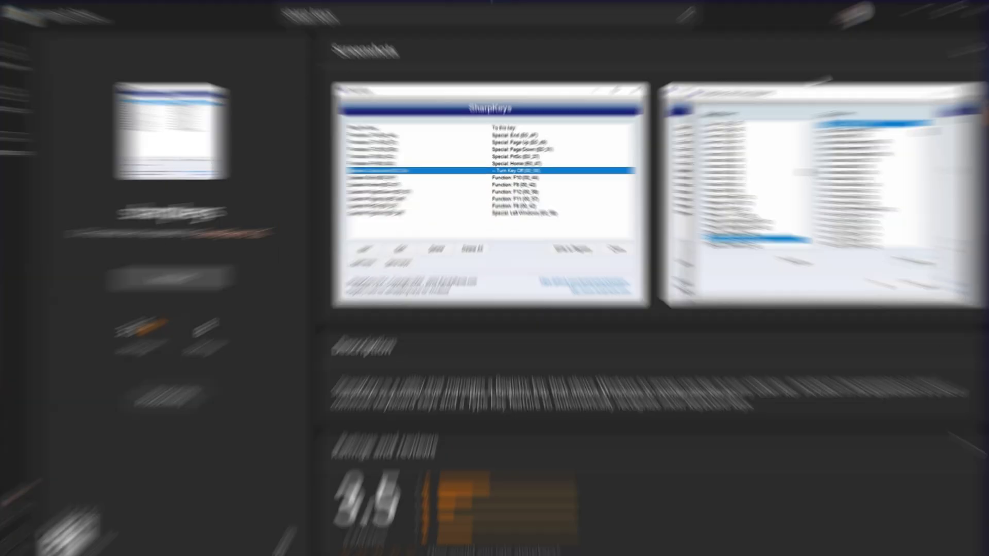
Launch SharpKeys from Windows Search.
key("super")
type("s")
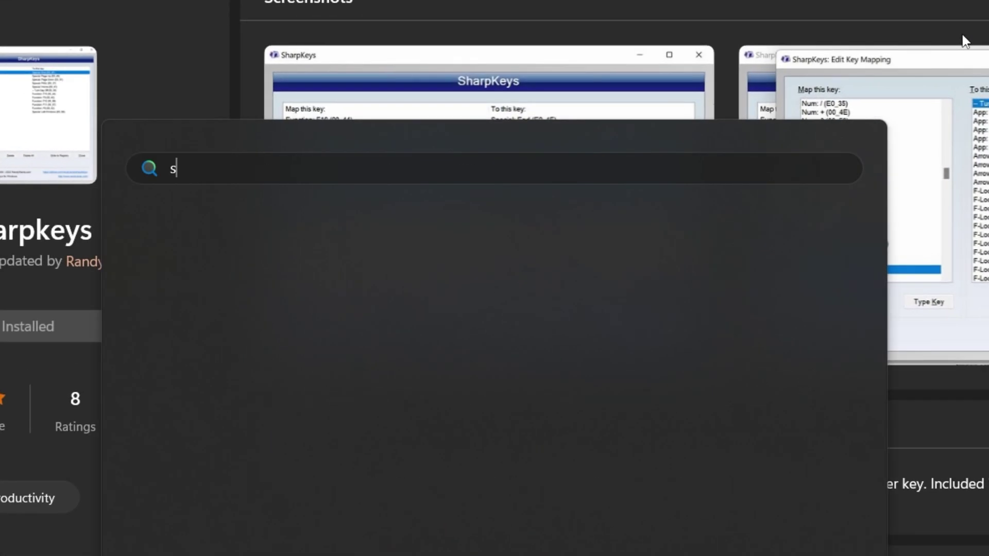
type("harpKeys")
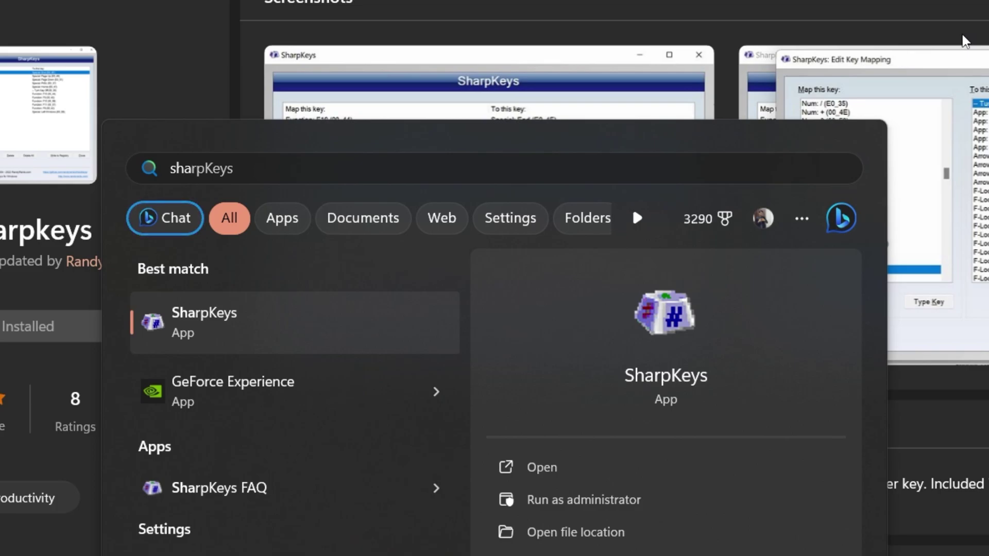
key("Return")
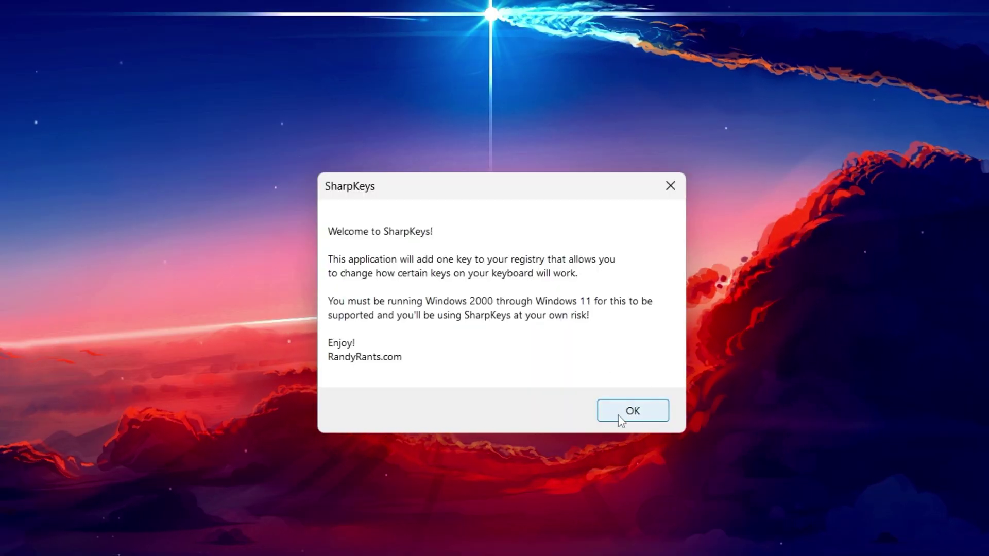
Dismiss the SharpKeys welcome message and move the main window slightly left and down.
left_click(619, 415)
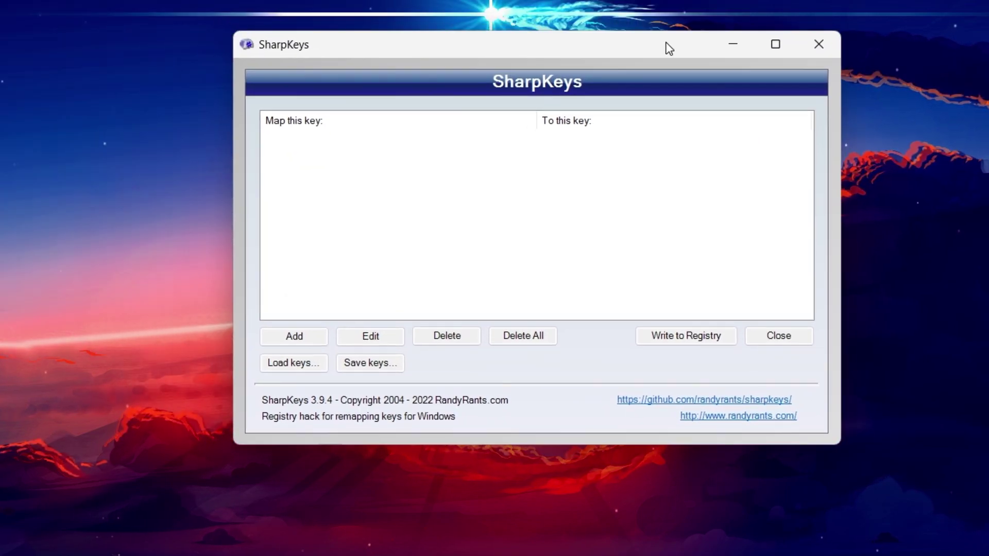
left_click_drag(668, 48, 623, 58)
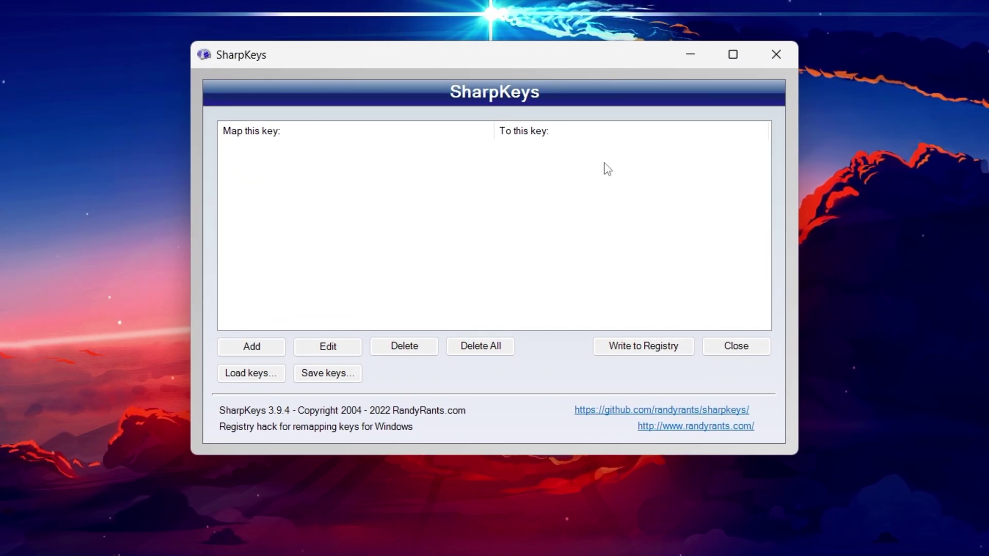
Add a new mapping from the 4 key (00_05) to the right bracket key (00_1B).
left_click(256, 351)
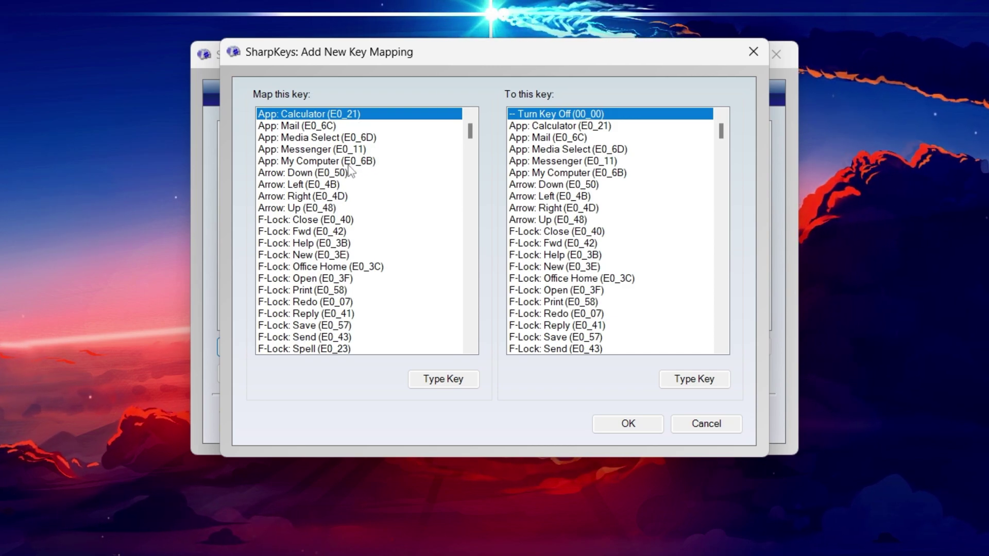
scroll(348, 173, "down", 2)
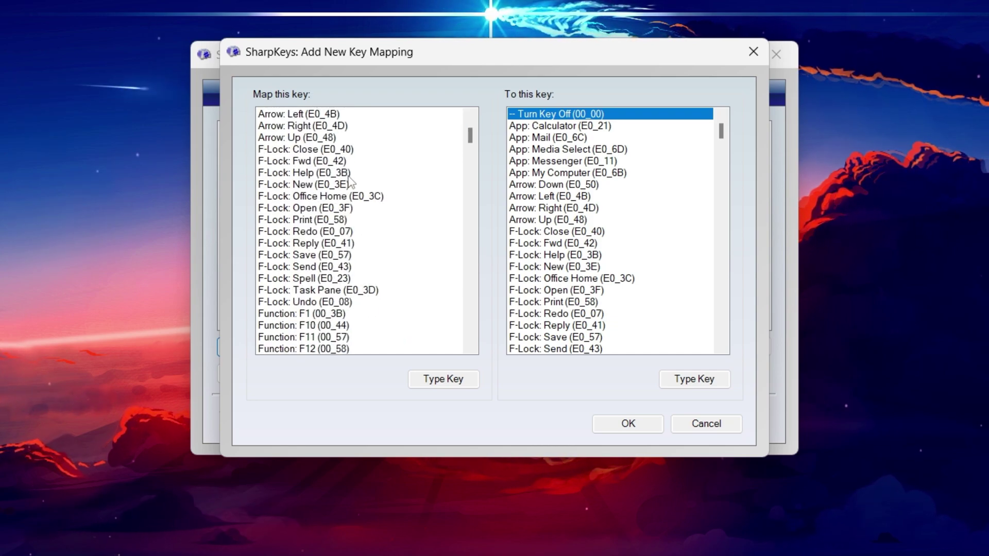
scroll(329, 241, "down", 7)
scroll(327, 252, "down", 9)
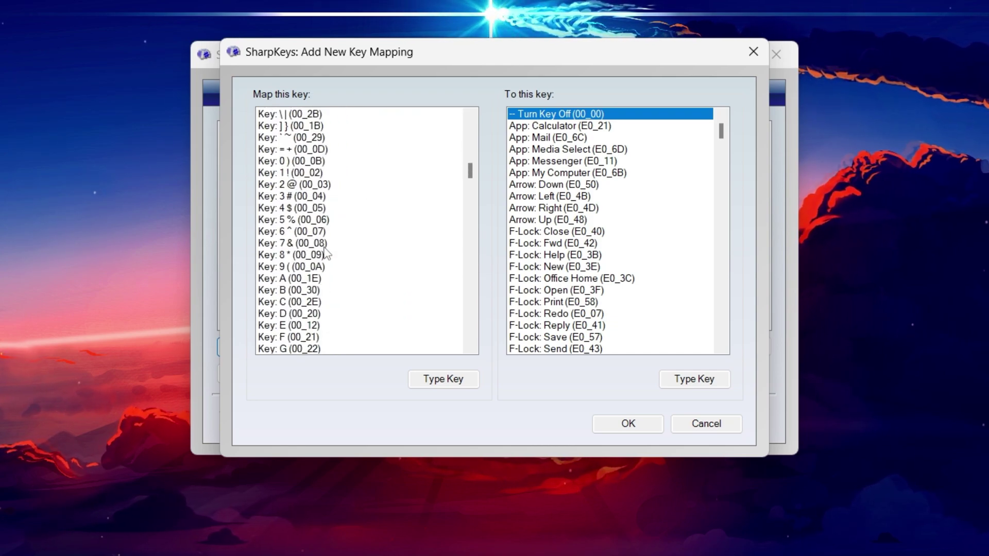
left_click(283, 209)
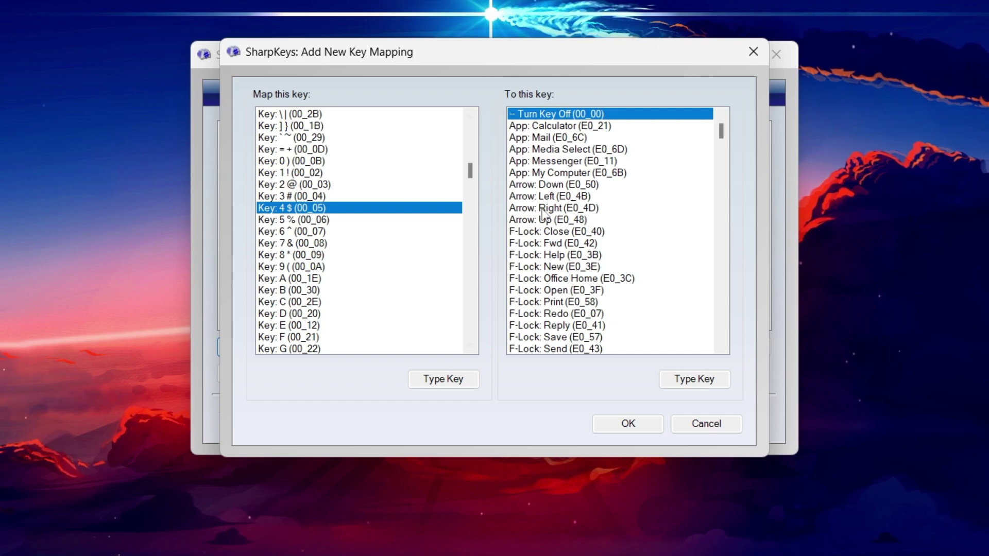
scroll(549, 232, "down", 3)
scroll(549, 270, "down", 6)
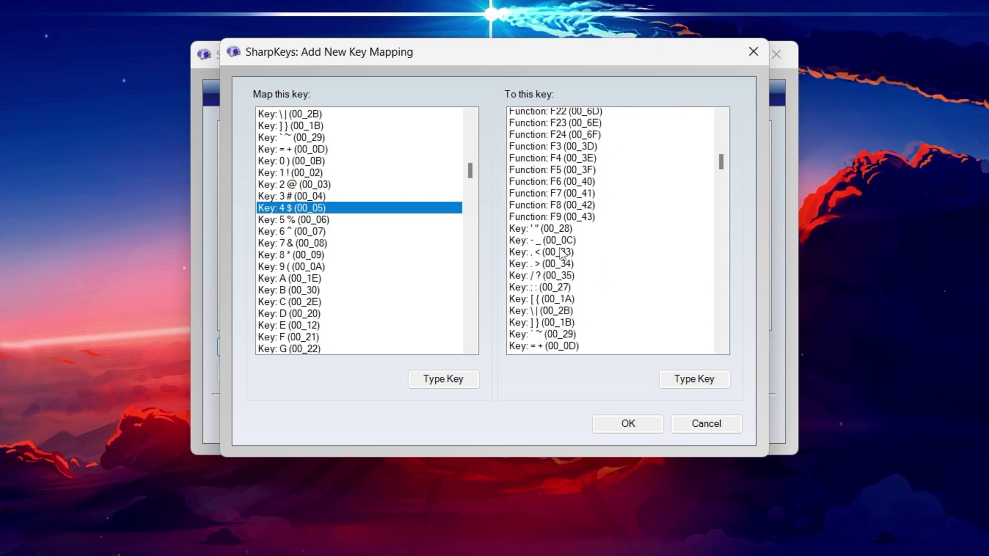
scroll(549, 325, "down", 5)
scroll(548, 363, "down", 2)
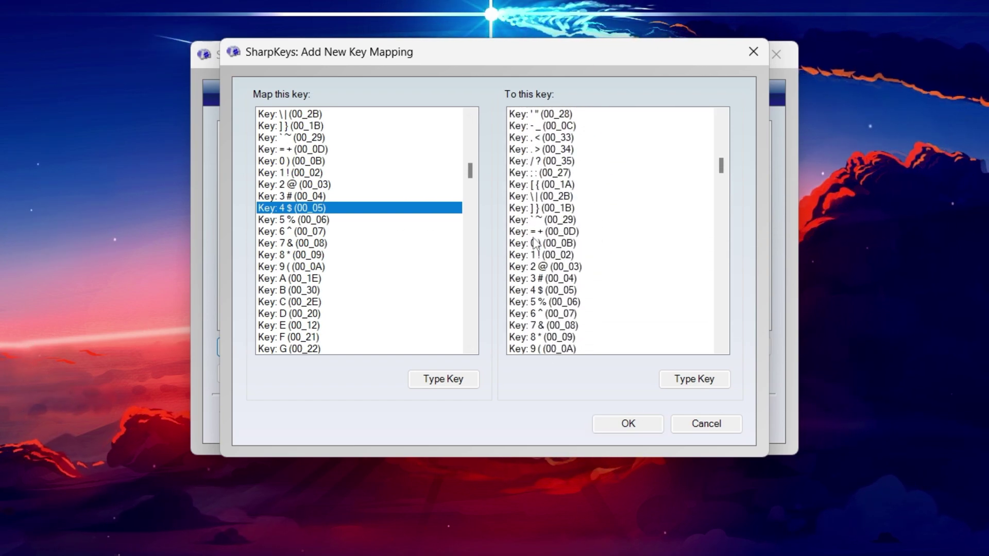
left_click(533, 209)
left_click(628, 425)
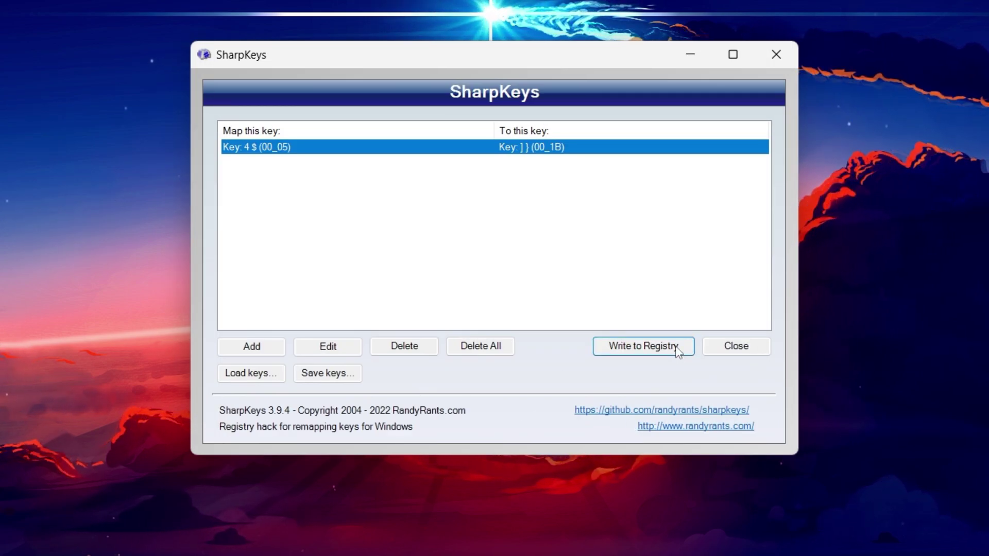
Write the 4-to-right-bracket mapping to the registry and dismiss the success message.
left_click(647, 353)
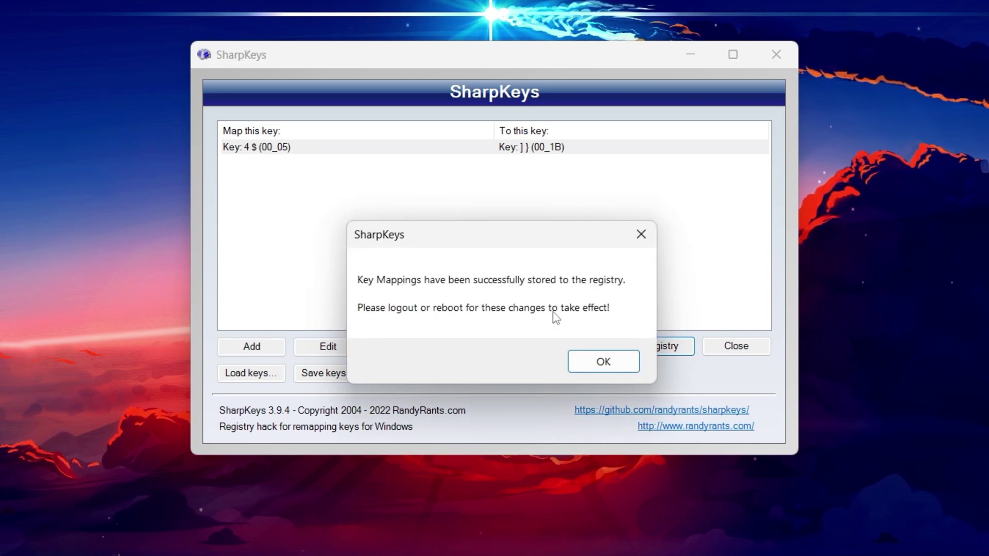
left_click(604, 363)
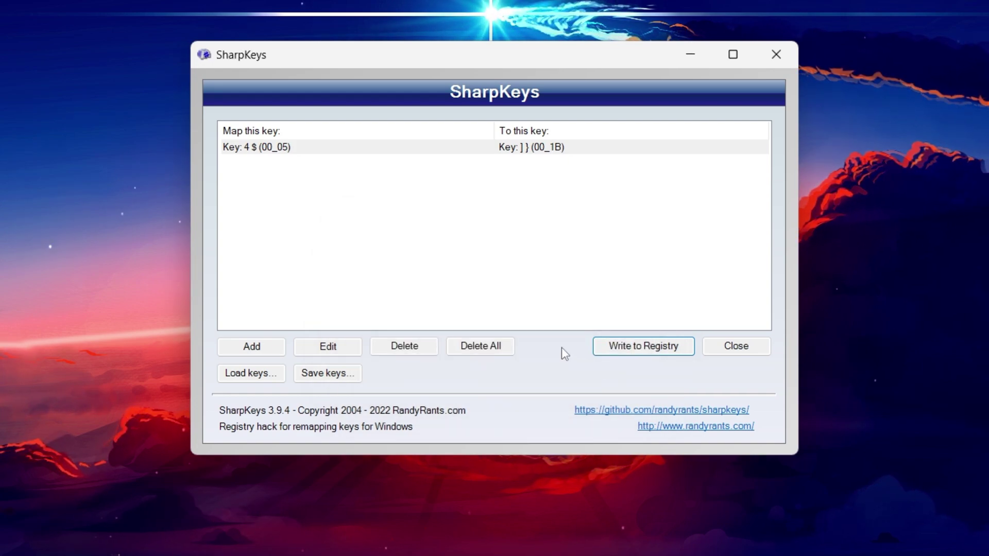